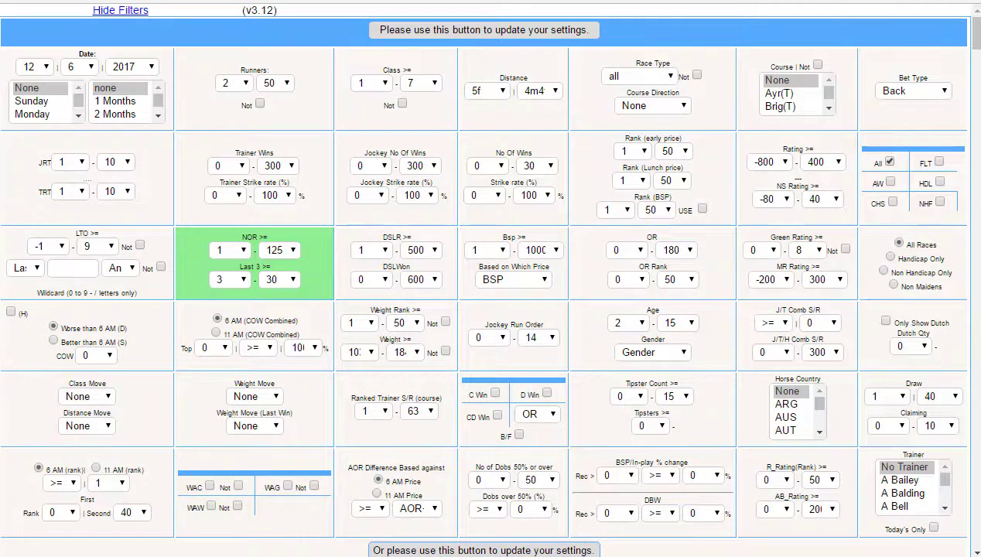
Step: Review the filter settings and the column, ordering and save options above the race cards
scroll(490, 278, down, 1)
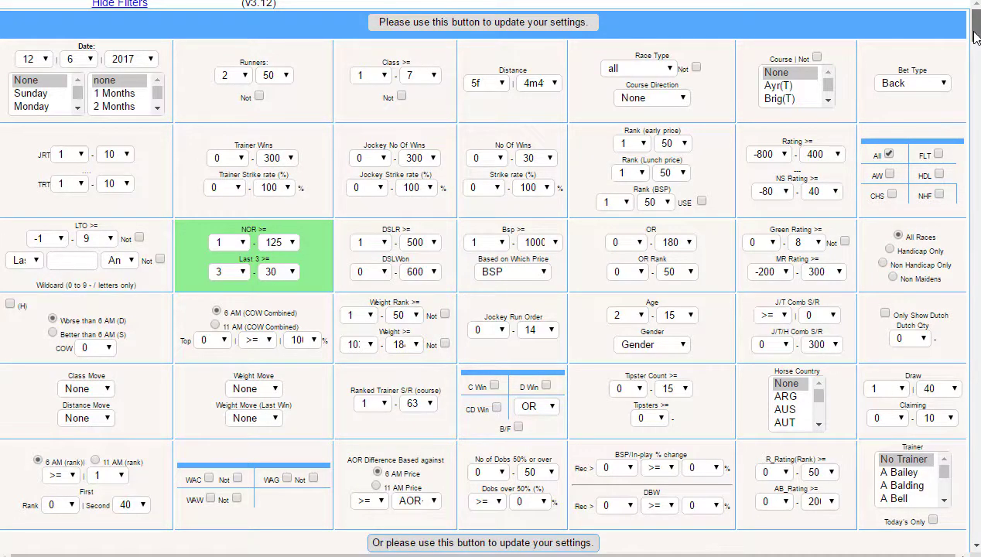
scroll(977, 39, down, 2)
scroll(976, 40, down, 2)
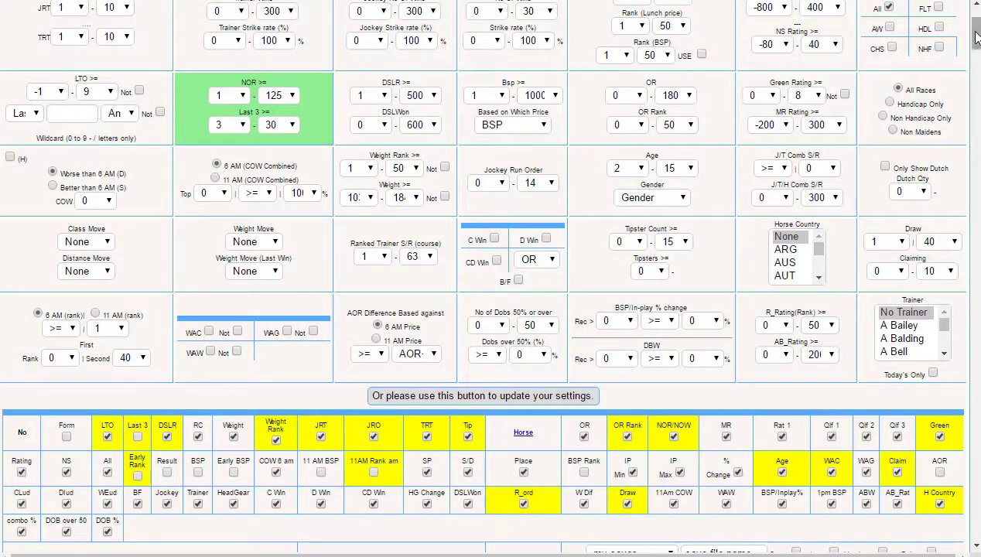
drag(976, 39, 976, 48)
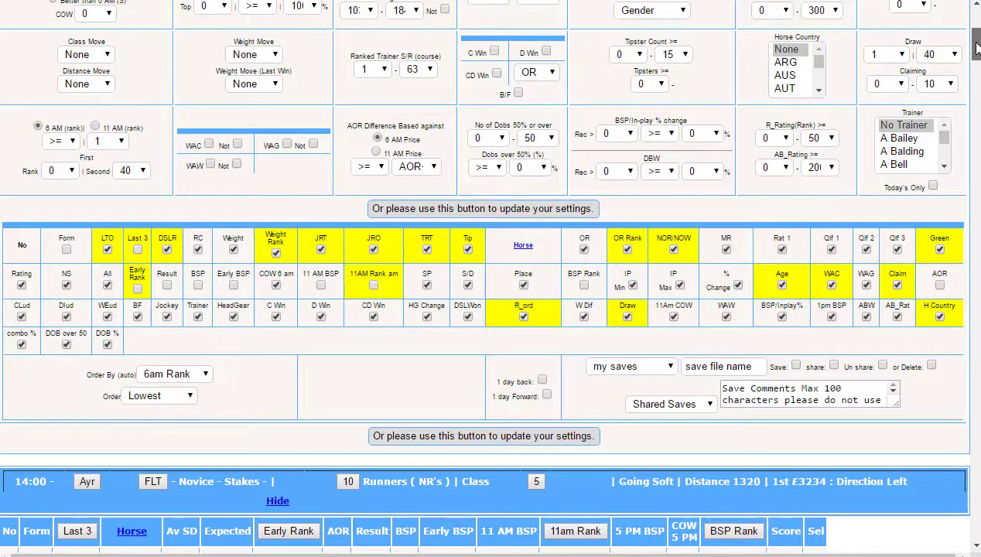
drag(977, 48, 976, 52)
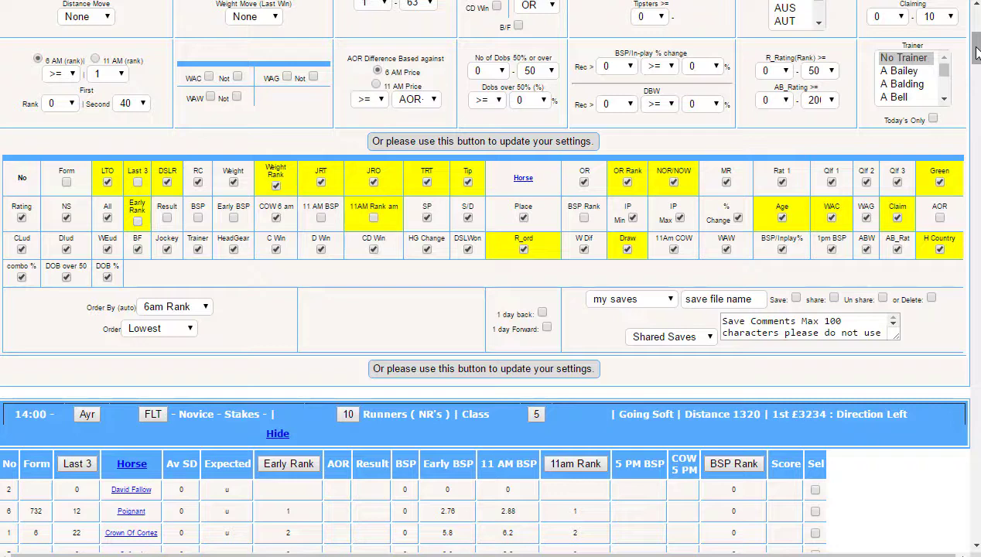
Step: Examine the race cards from the 14:00 to the 16:00 race, comparing the horses' AOR figures with their prices
drag(977, 52, 977, 115)
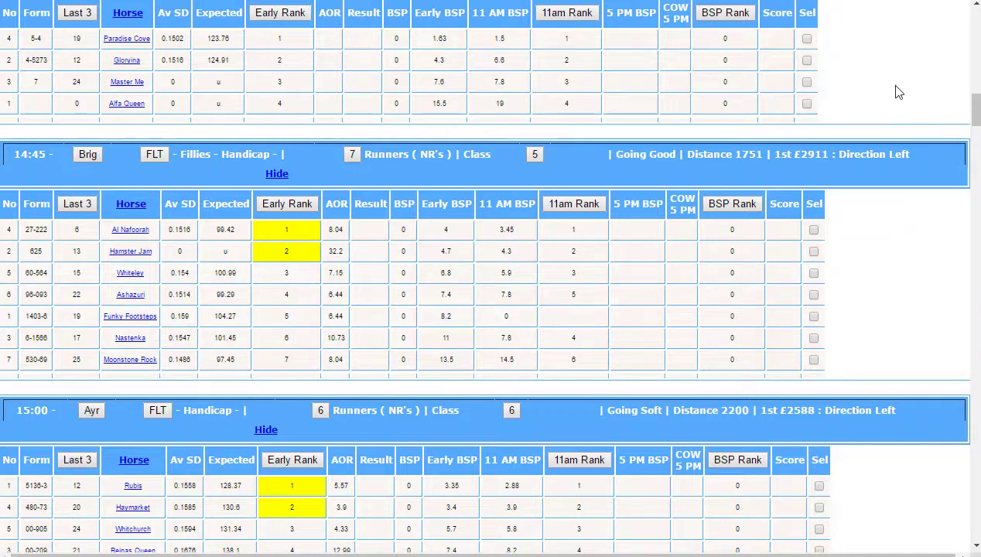
drag(976, 114, 977, 115)
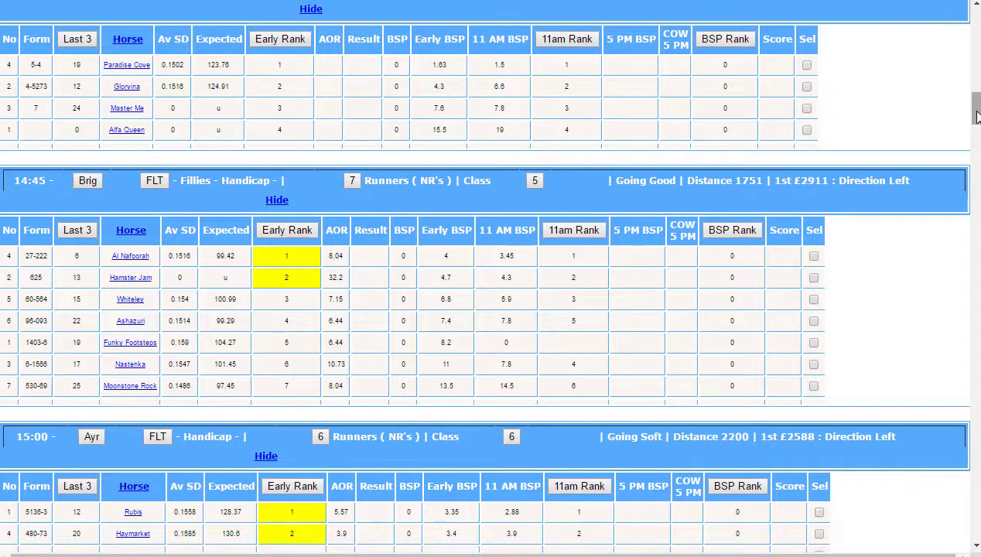
drag(977, 114, 977, 135)
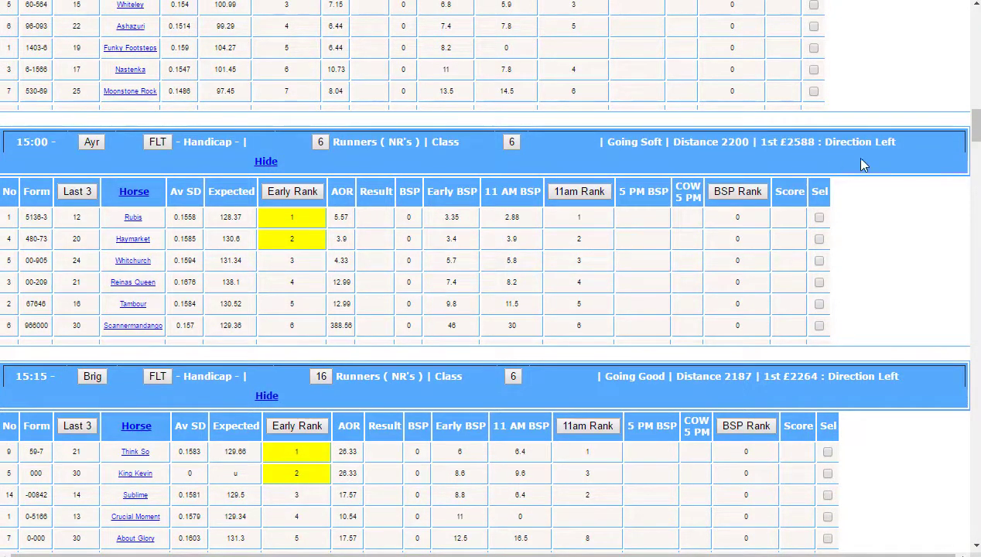
drag(977, 126, 978, 145)
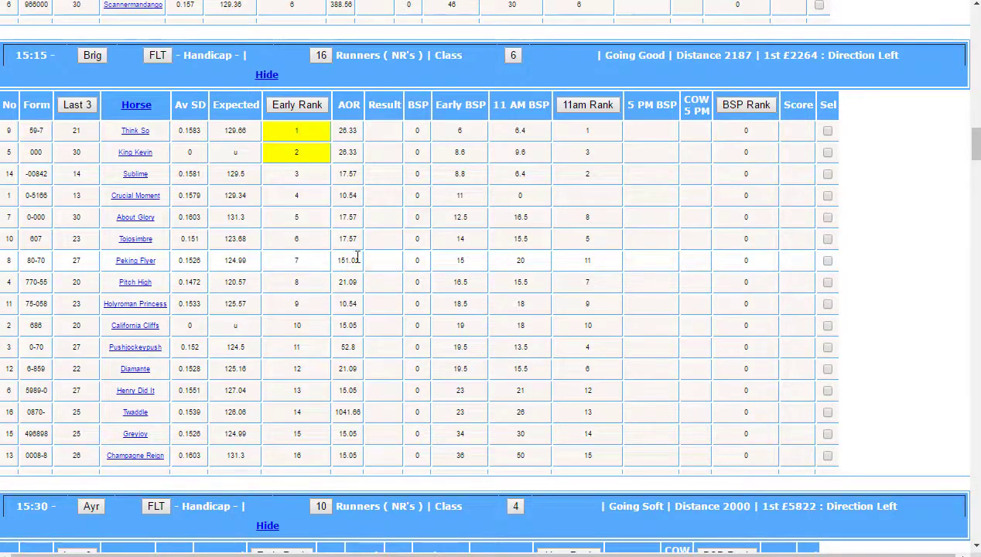
scroll(697, 233, down, 4)
scroll(960, 145, up, 8)
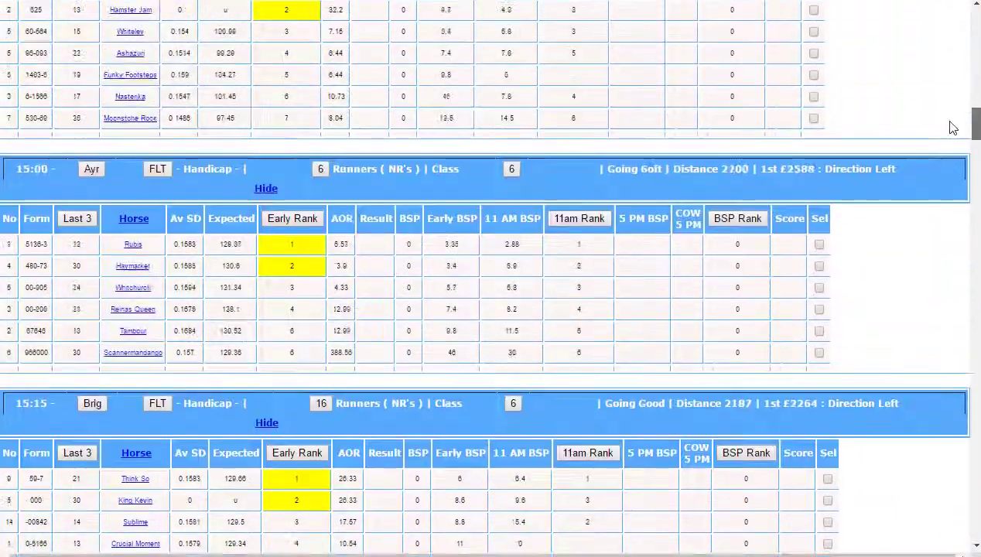
scroll(953, 128, up, 6)
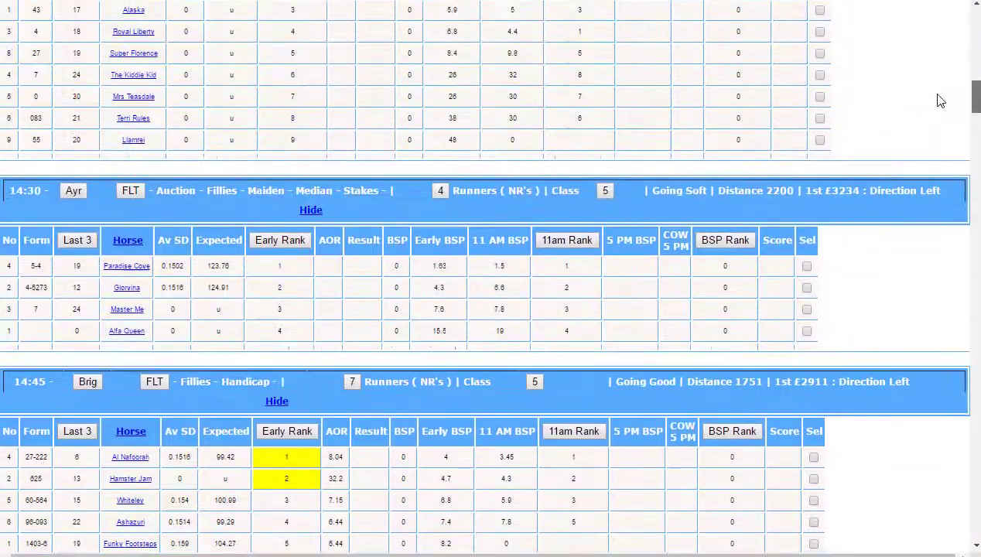
scroll(937, 105, down, 9)
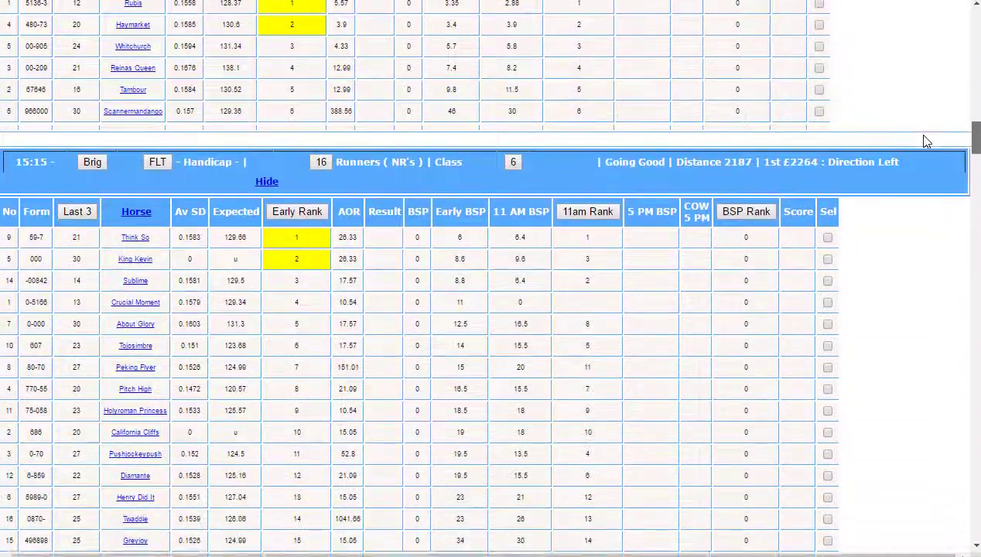
scroll(926, 141, down, 5)
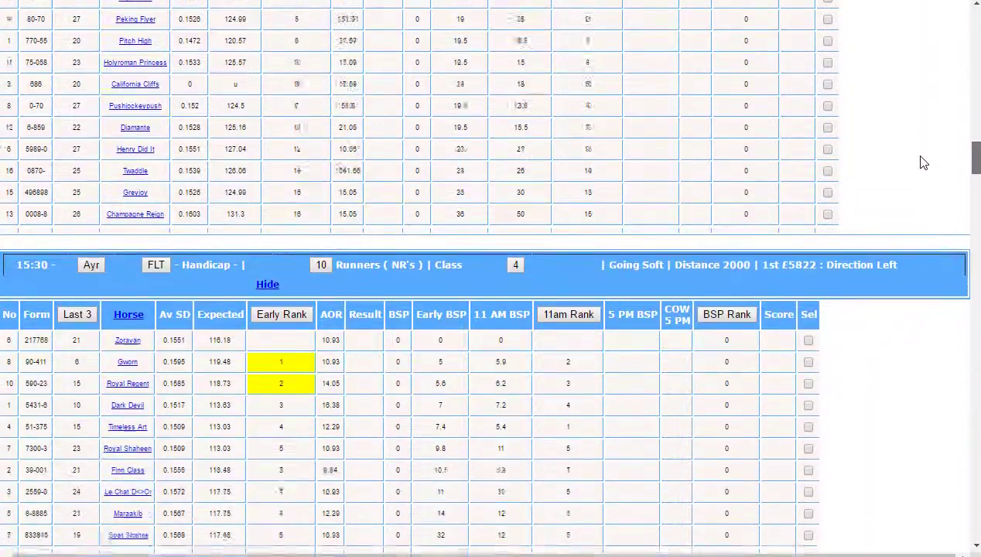
scroll(923, 162, down, 7)
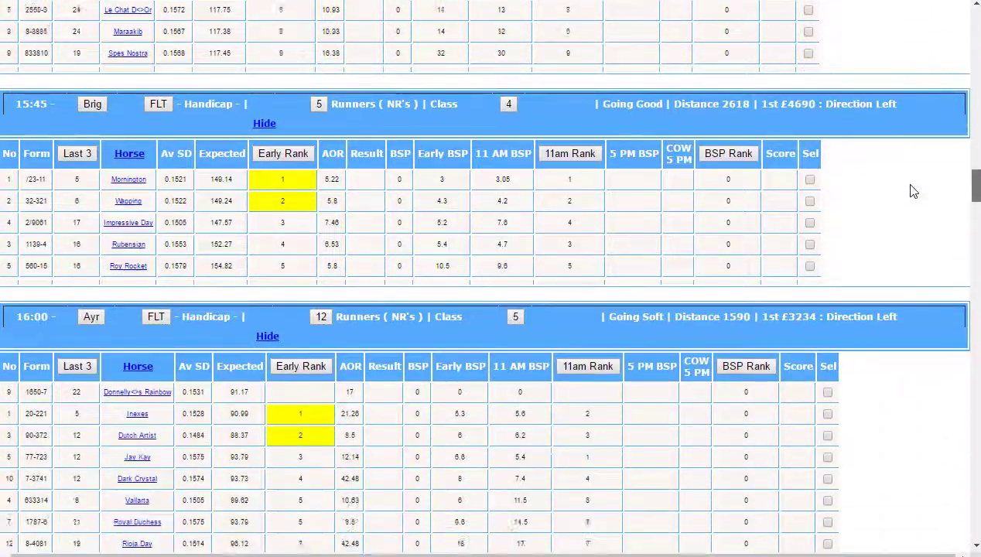
scroll(913, 194, down, 3)
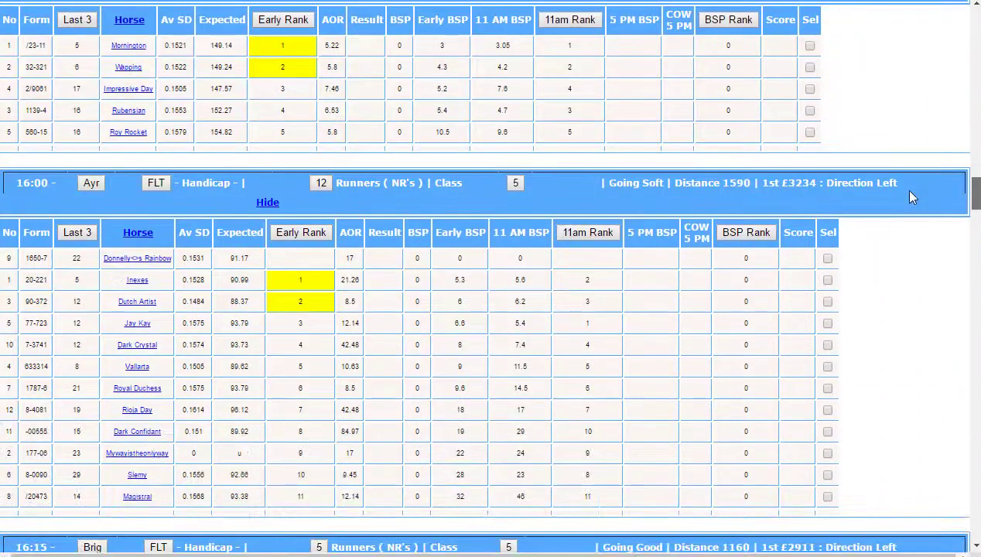
scroll(911, 197, down, 1)
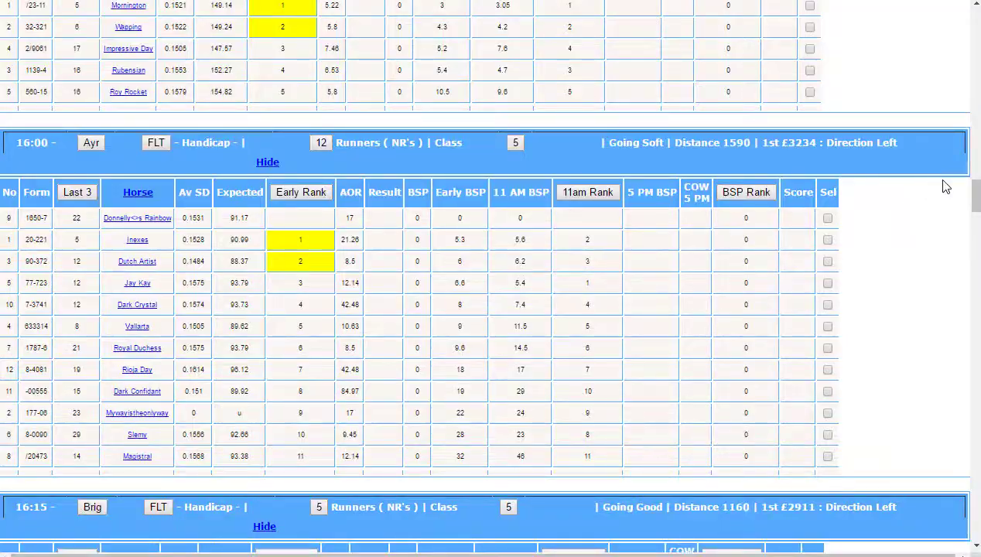
Step: Set the comparison operator of the AOR difference filter to =
drag(975, 195, 952, 30)
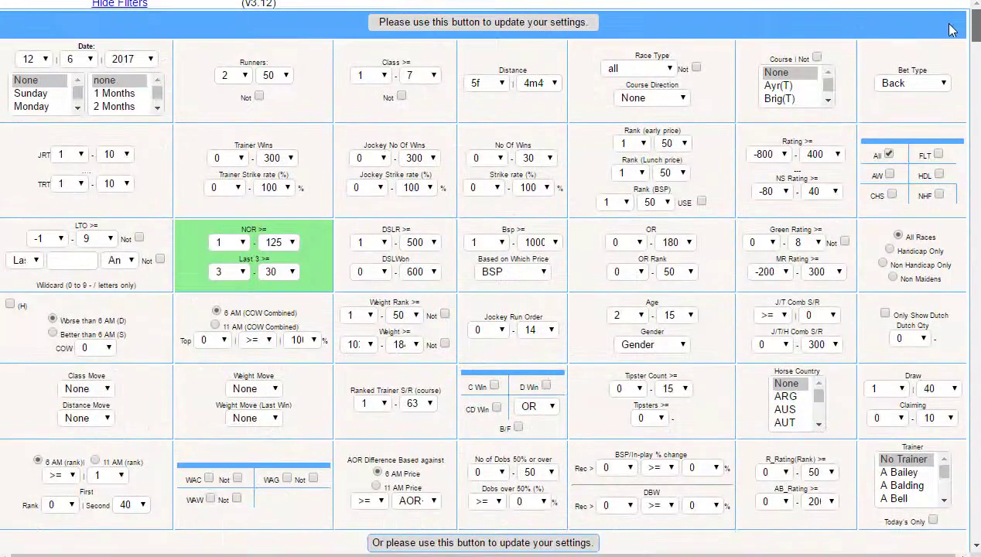
scroll(541, 155, down, 7)
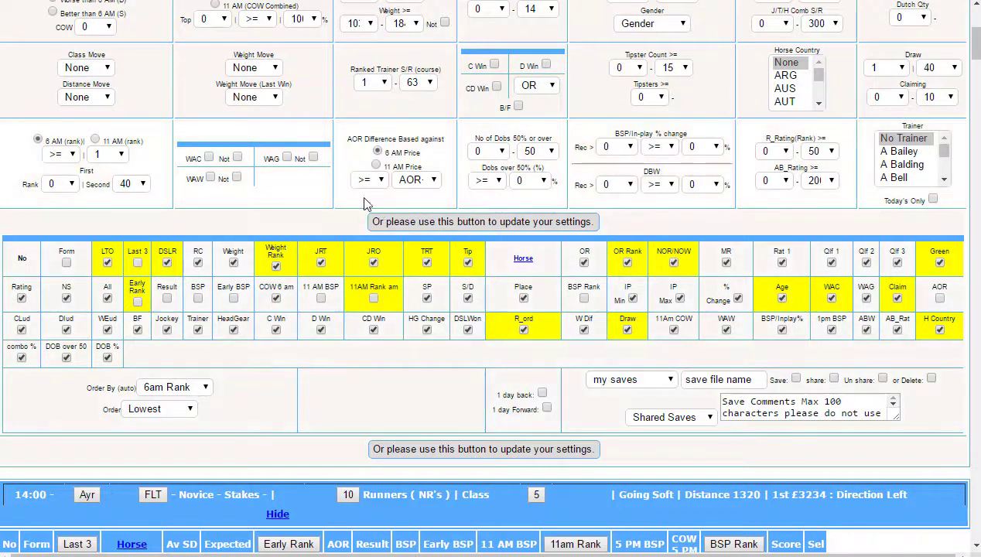
click(380, 183)
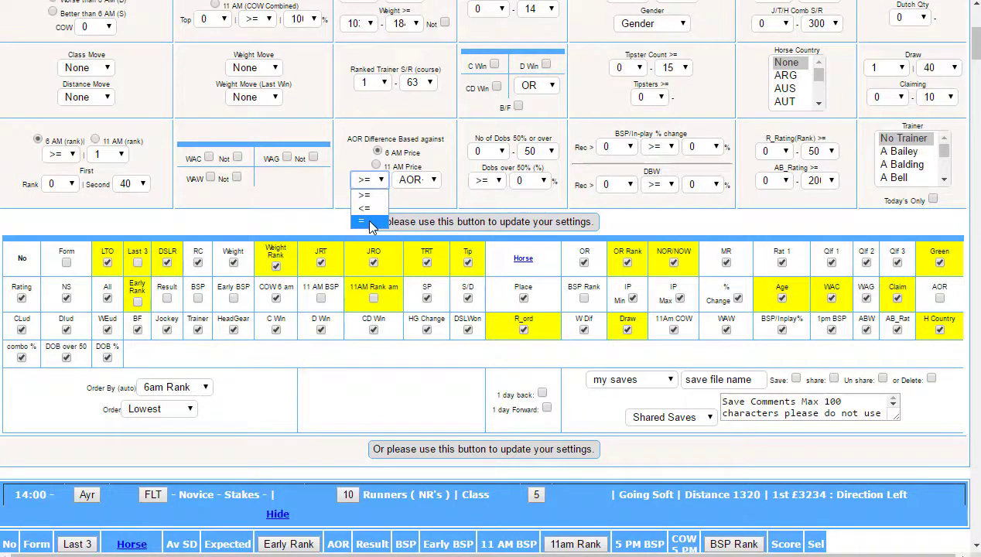
click(370, 224)
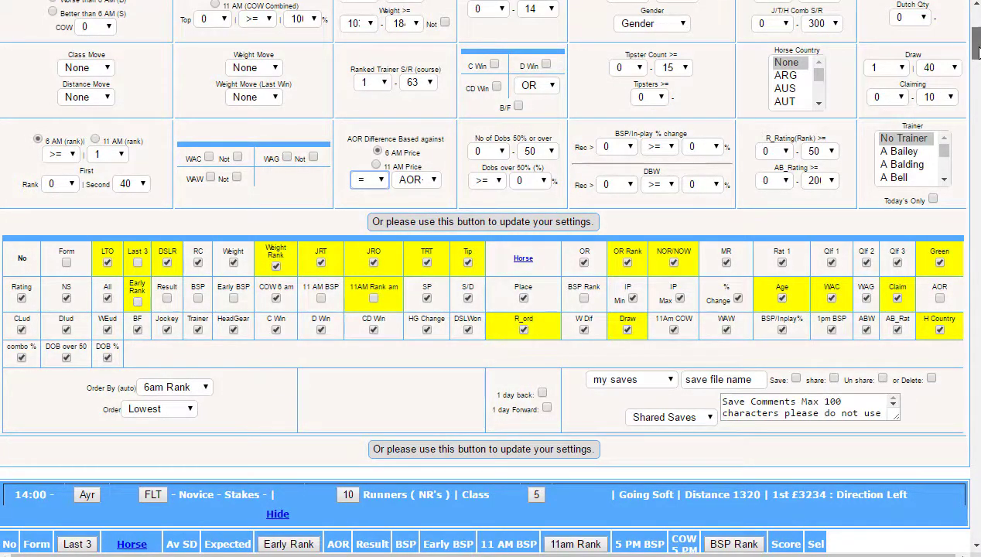
mouse_move(979, 47)
mouse_down()
mouse_move(977, 65)
mouse_move(973, 48)
mouse_up()
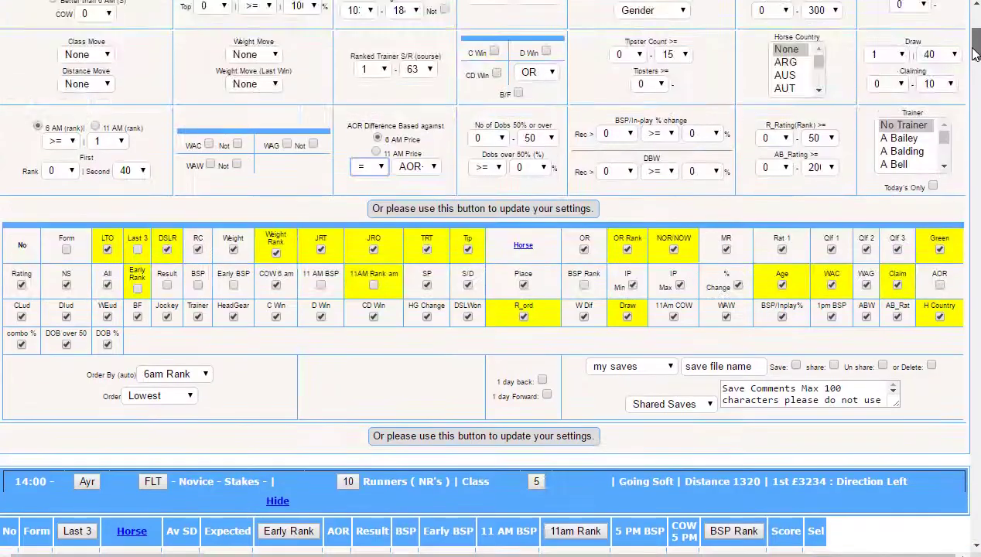
Step: Set the AOR difference filter to >= 1 and update the settings
click(369, 168)
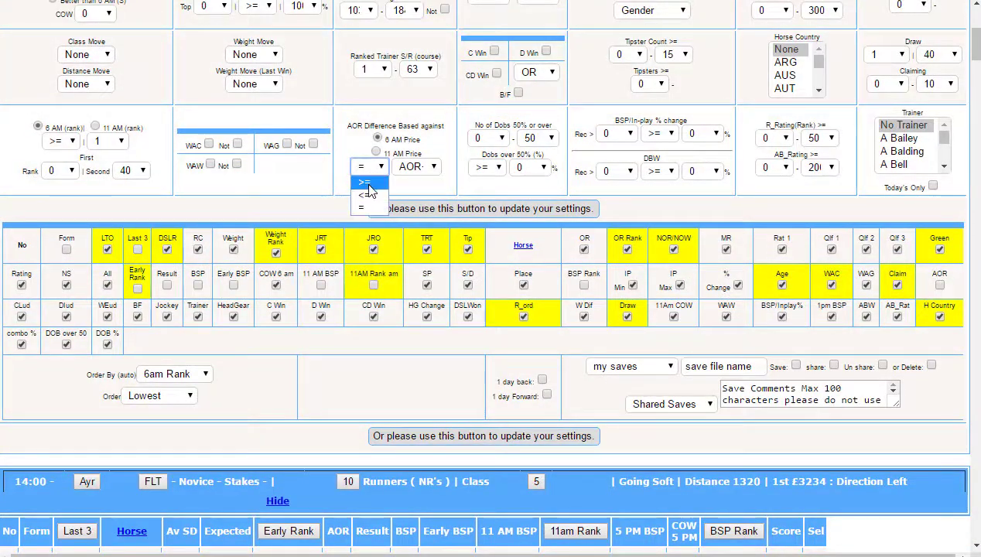
click(366, 182)
click(423, 167)
click(414, 223)
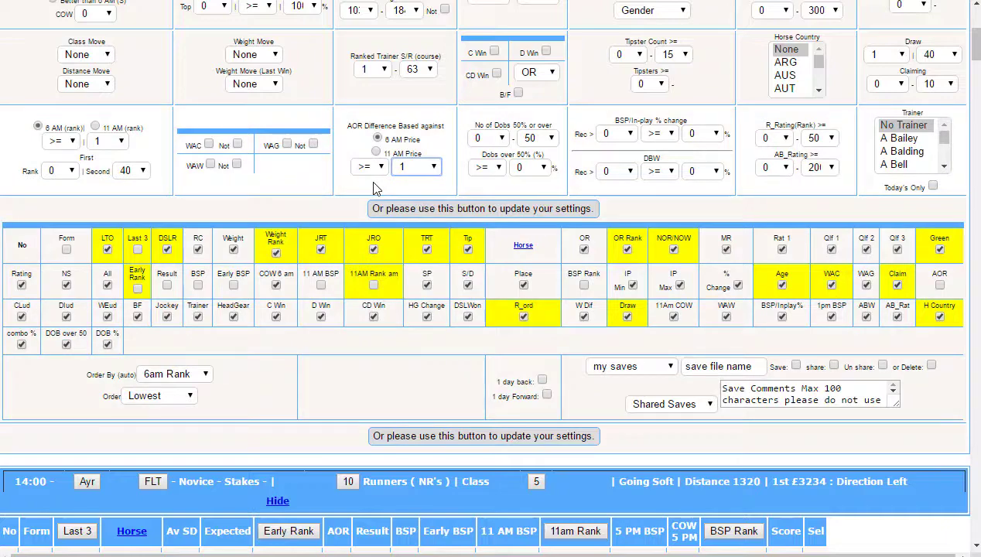
click(408, 216)
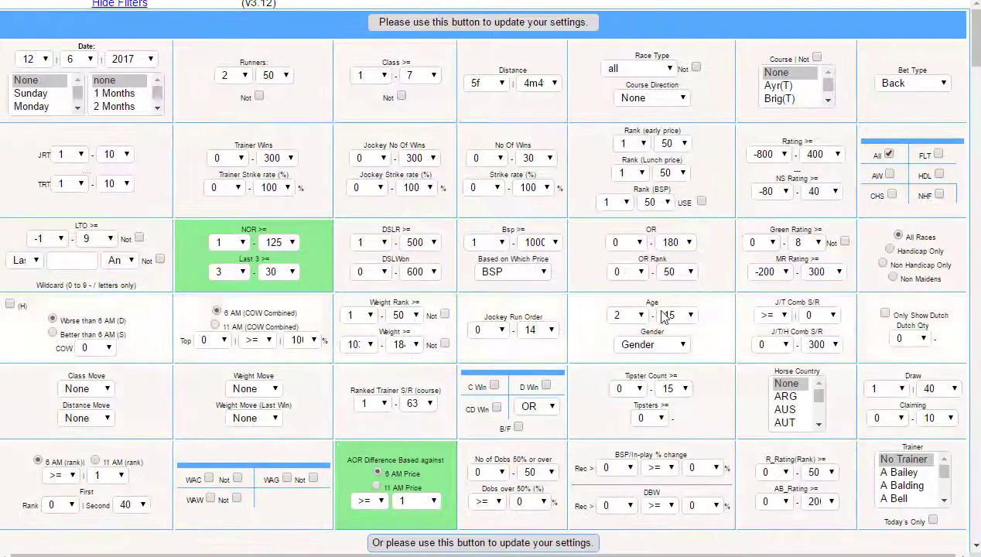
Step: Review the filtered horses in the race cards and the historical results statistics below them
drag(976, 75, 973, 130)
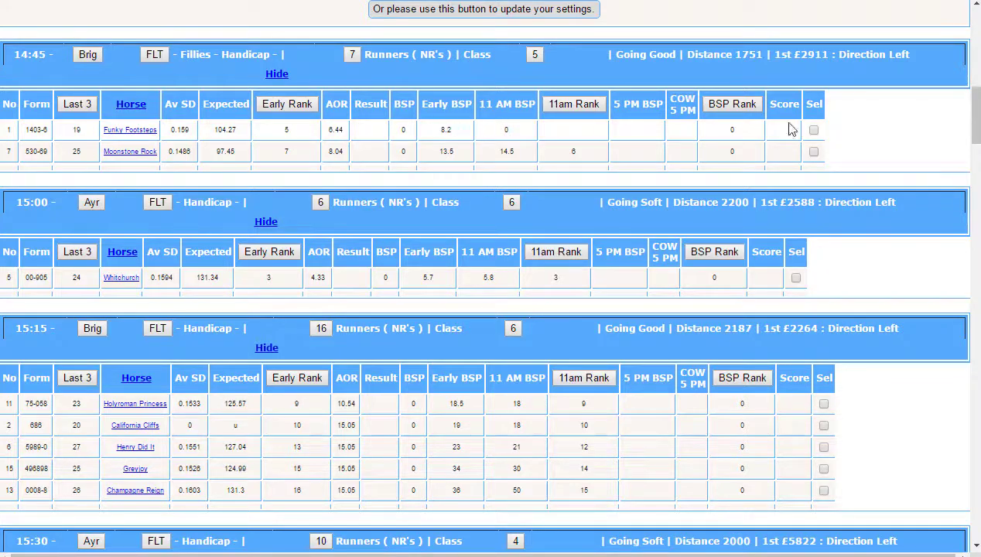
mouse_move(972, 125)
mouse_down()
mouse_move(975, 103)
mouse_move(971, 133)
mouse_up()
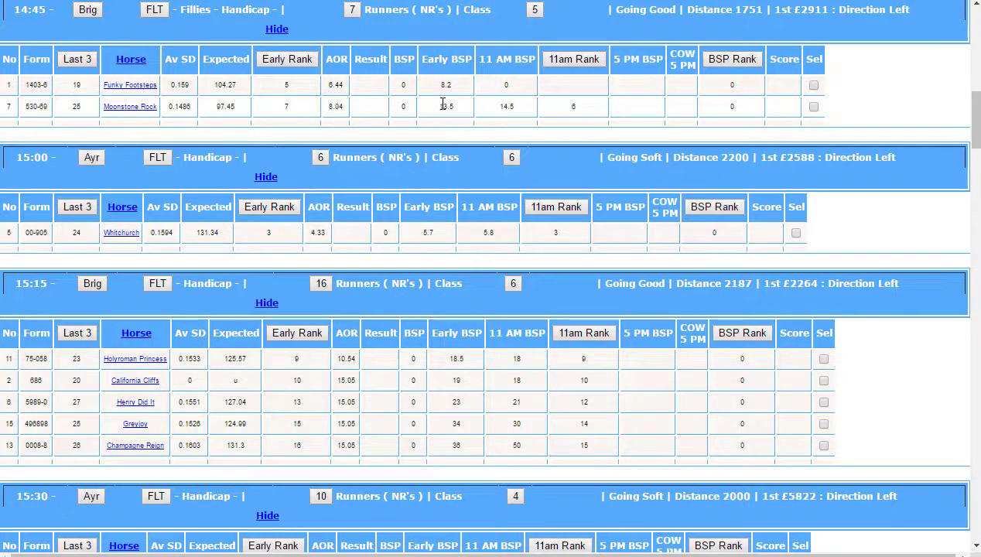
drag(971, 132, 973, 502)
drag(731, 348, 745, 377)
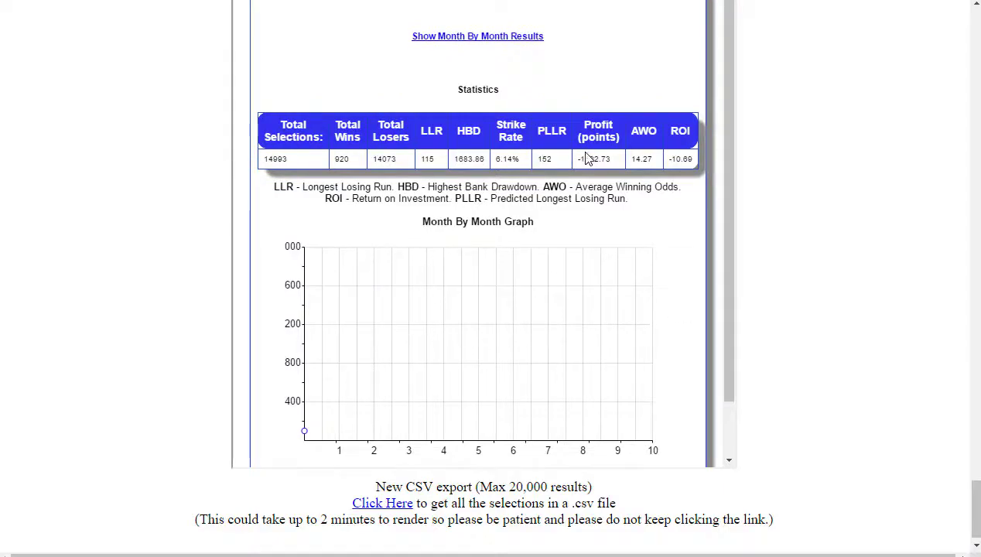
Step: Try an AOR difference value of 3.0, and restore it to 1
drag(973, 501, 957, 35)
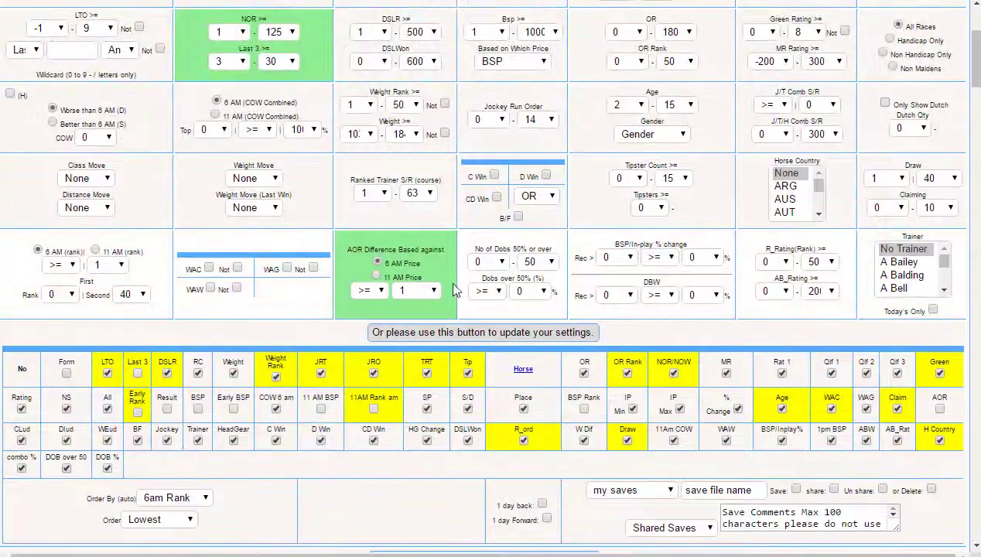
click(423, 292)
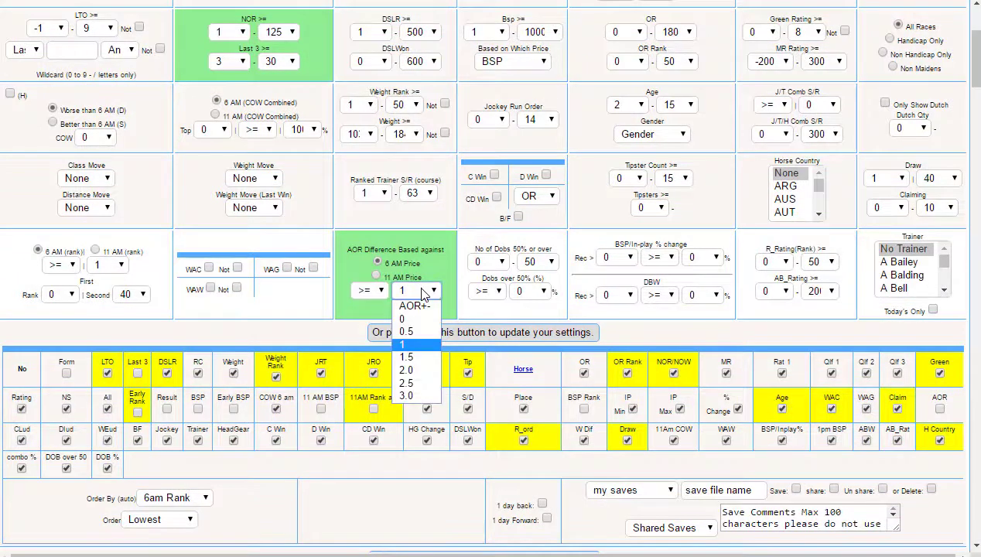
click(415, 397)
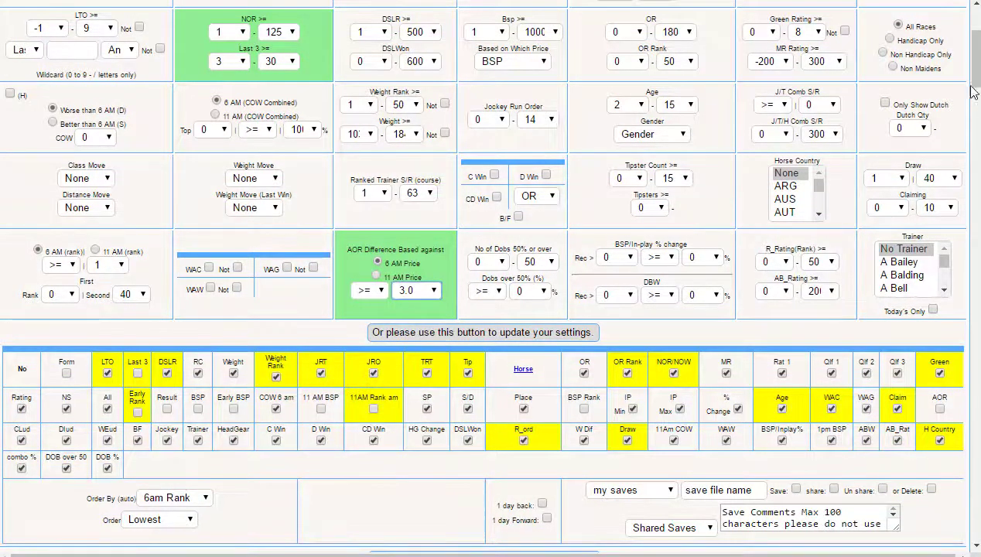
click(409, 298)
click(414, 344)
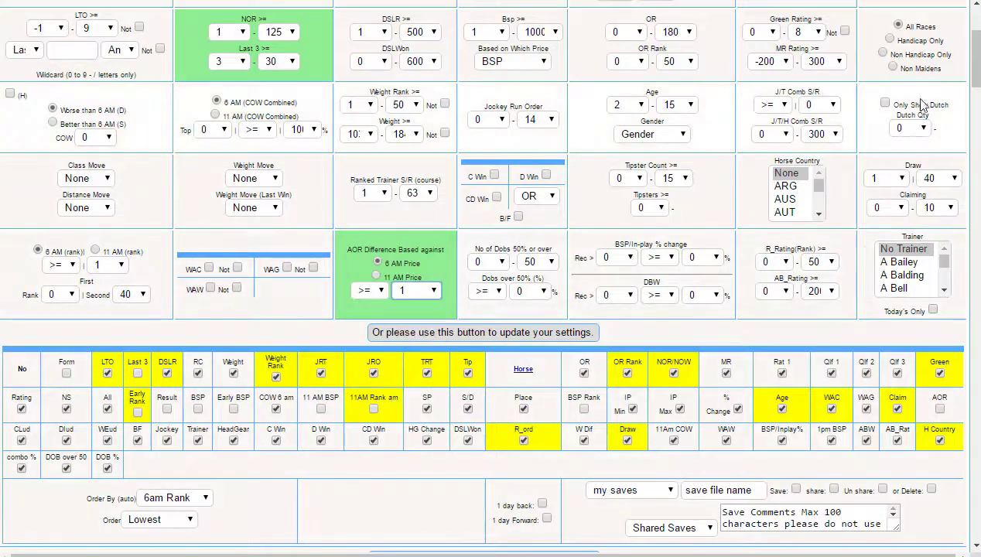
Step: Limit both the early price rank and the lunch price rank to 1 through 5
drag(974, 72, 974, 51)
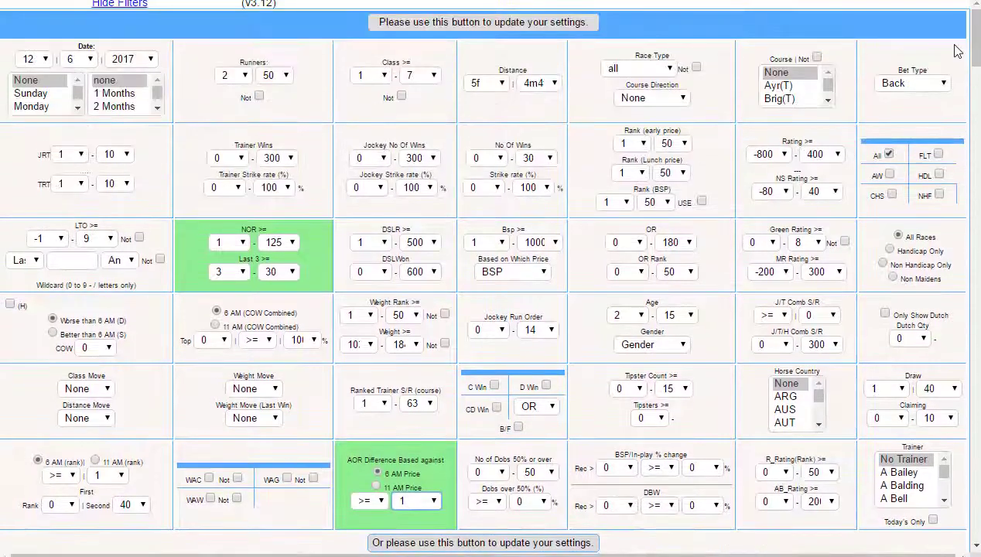
click(673, 147)
scroll(677, 301, up, 10)
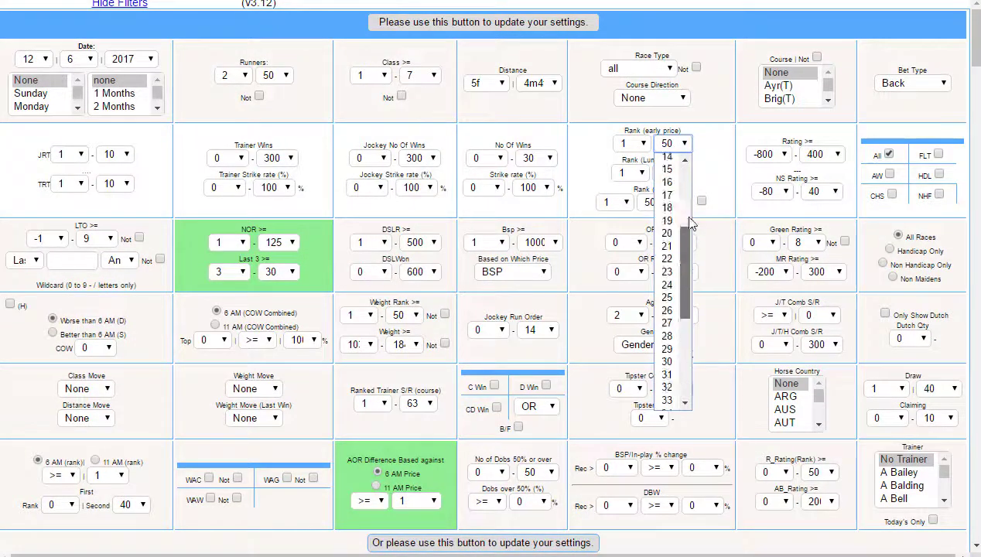
click(667, 210)
click(674, 173)
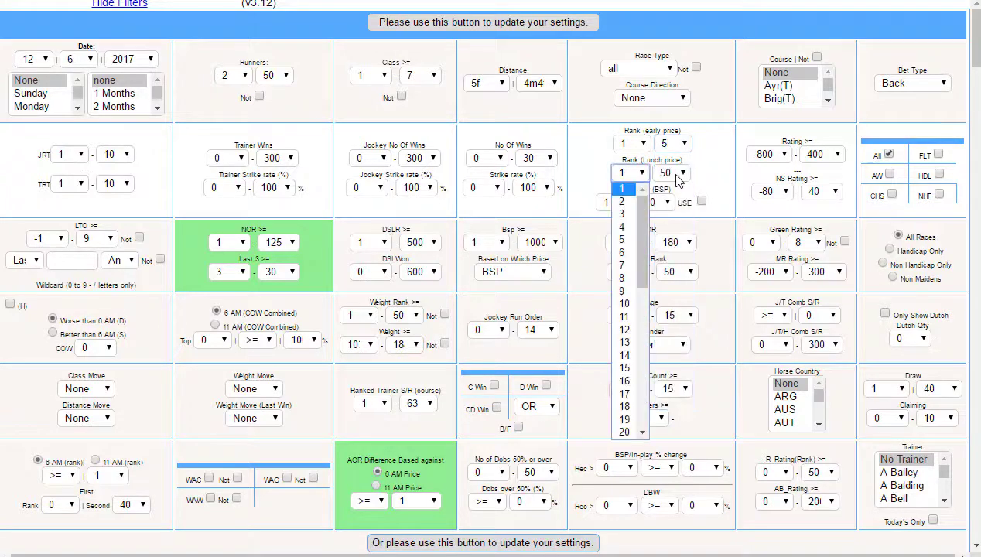
scroll(667, 286, up, 9)
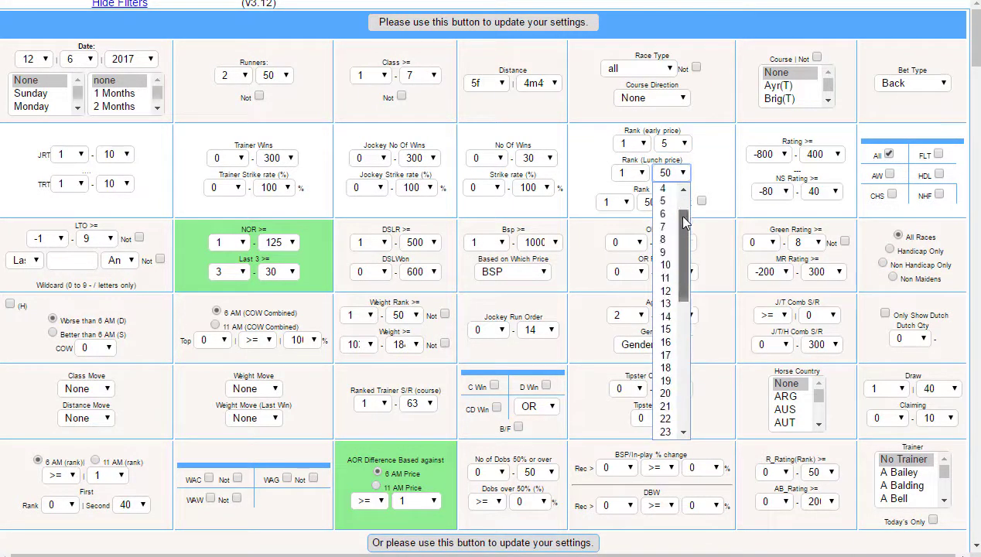
click(667, 203)
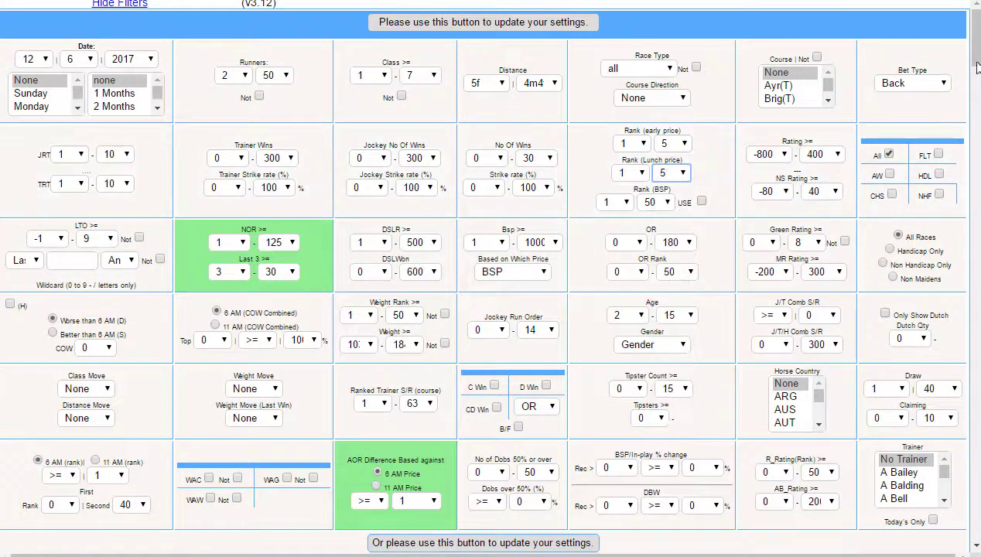
Step: Update the settings to apply the early and lunch price rank limits
drag(972, 60, 971, 86)
scroll(531, 275, down, 3)
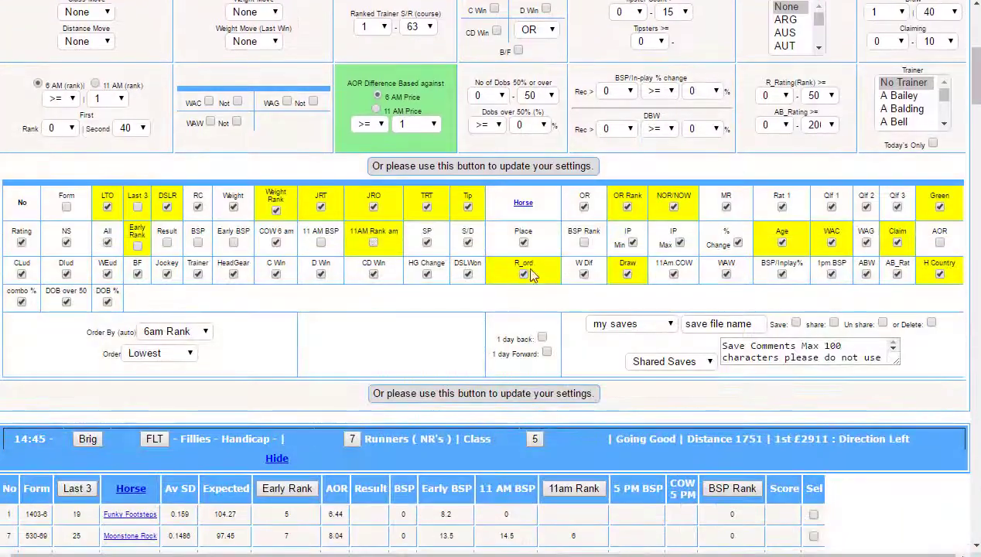
click(457, 169)
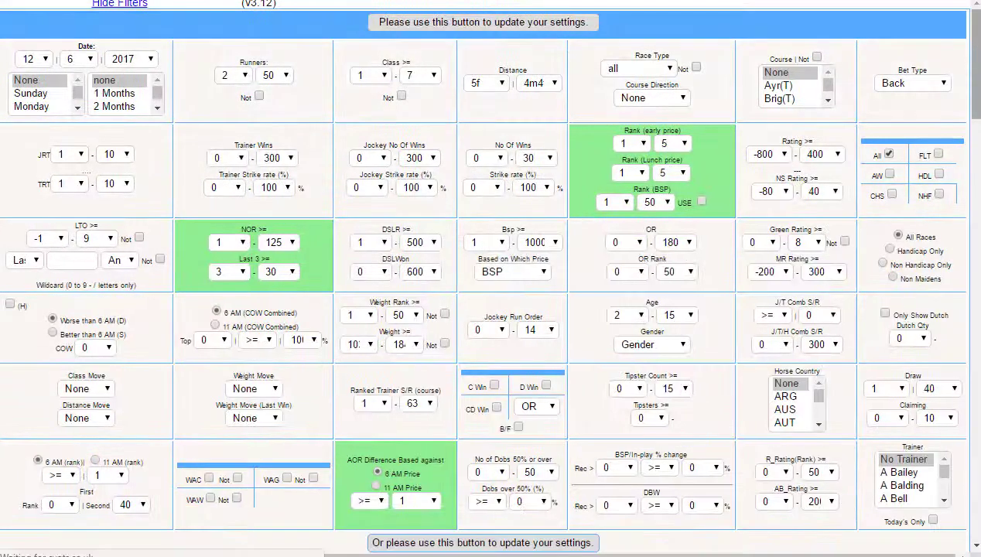
Step: Review the race cards filtered by price rank and the historical results statistics and graph below them
scroll(964, 199, down, 6)
scroll(960, 209, down, 5)
scroll(946, 193, up, 6)
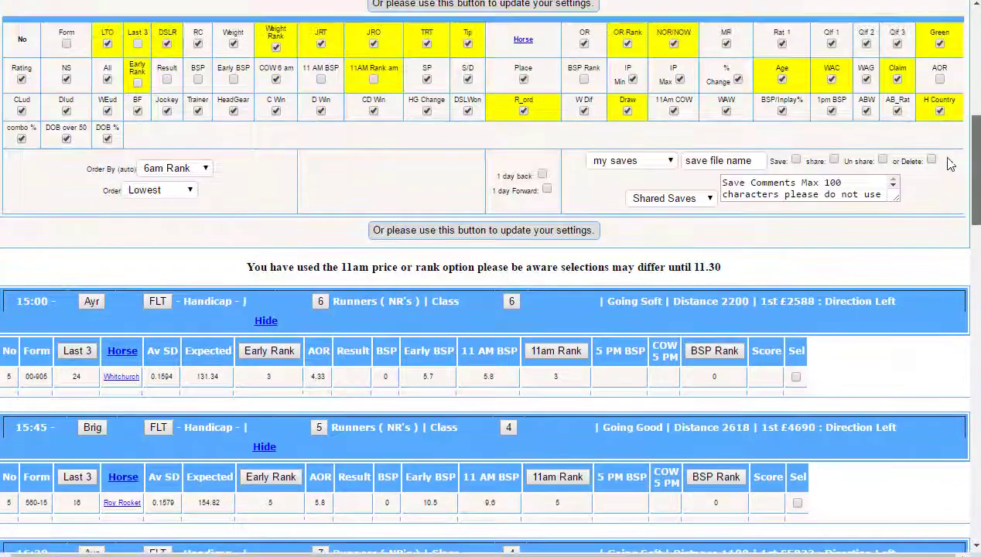
scroll(950, 177, down, 2)
scroll(950, 178, down, 2)
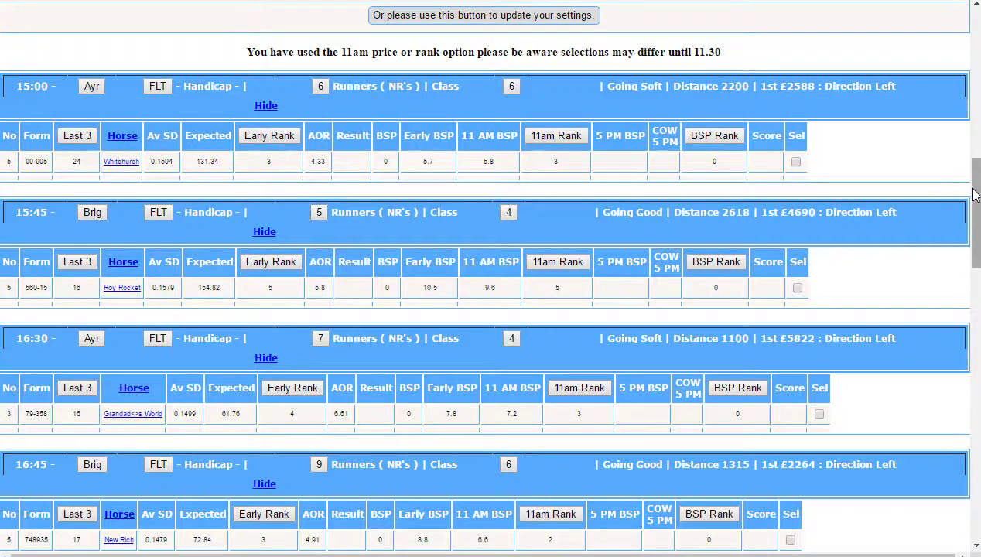
drag(968, 209, 975, 468)
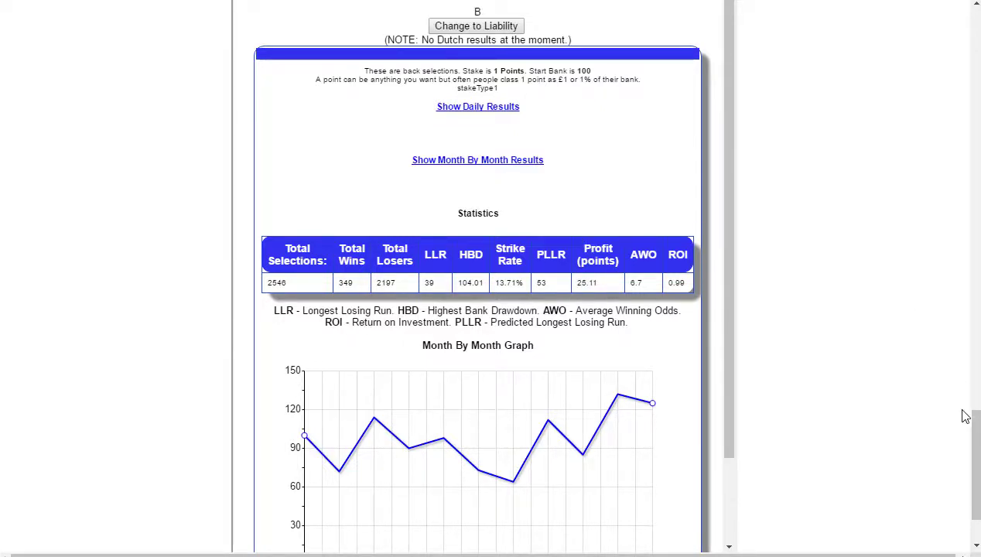
Step: Set the AOR difference filter to >= 2.0 and update the settings
drag(977, 432, 446, 151)
click(436, 140)
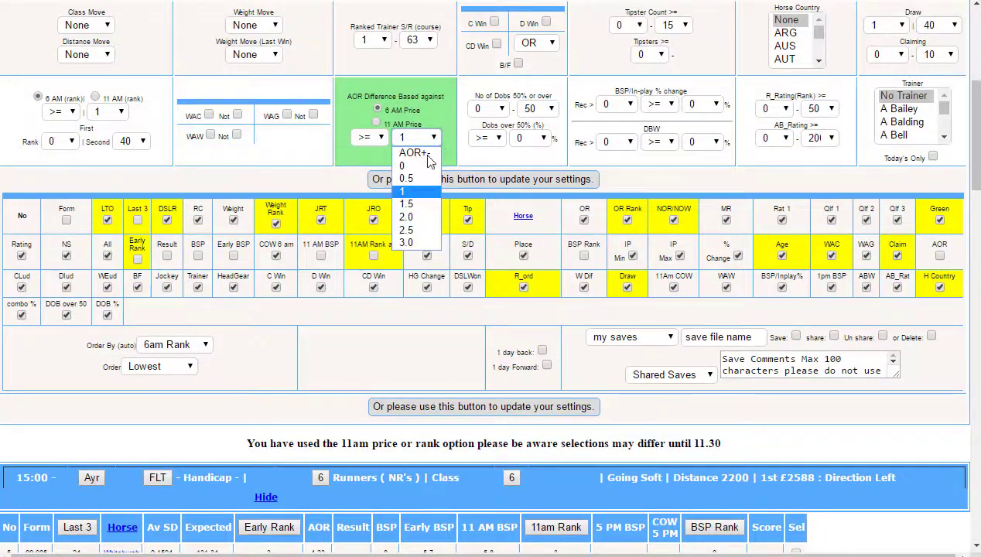
click(410, 218)
click(461, 408)
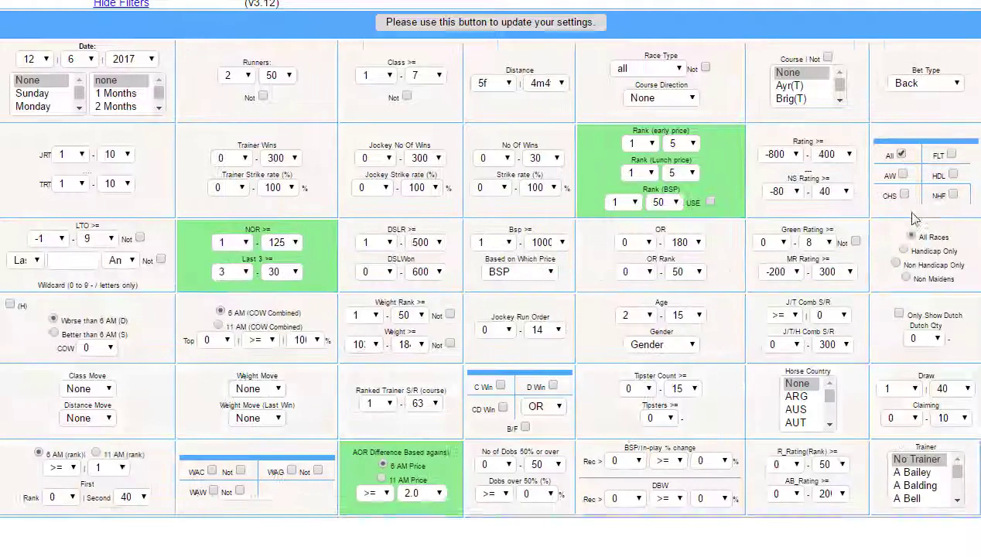
Step: Check the historical statistics for the 2.0 AOR difference and show the month by month results
drag(977, 92, 952, 497)
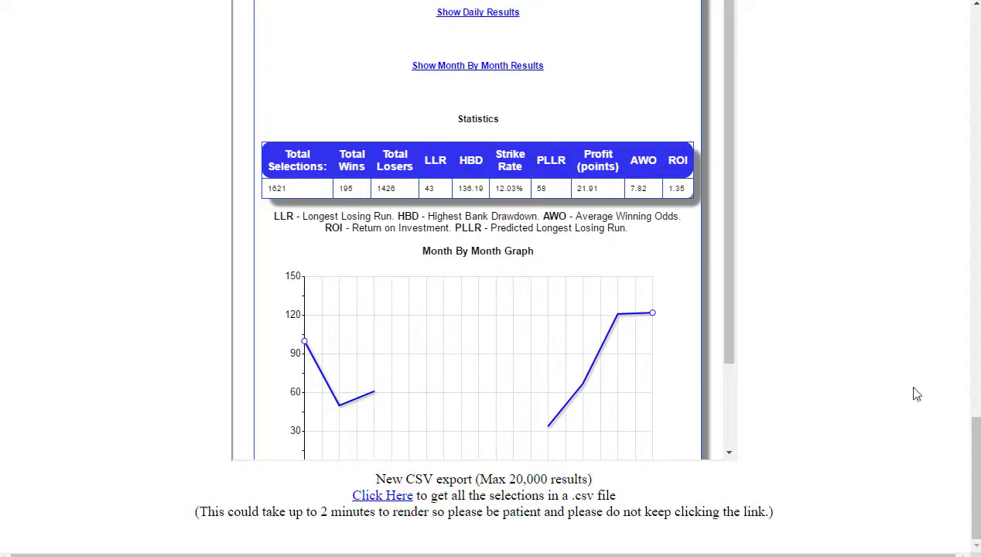
drag(976, 429, 976, 416)
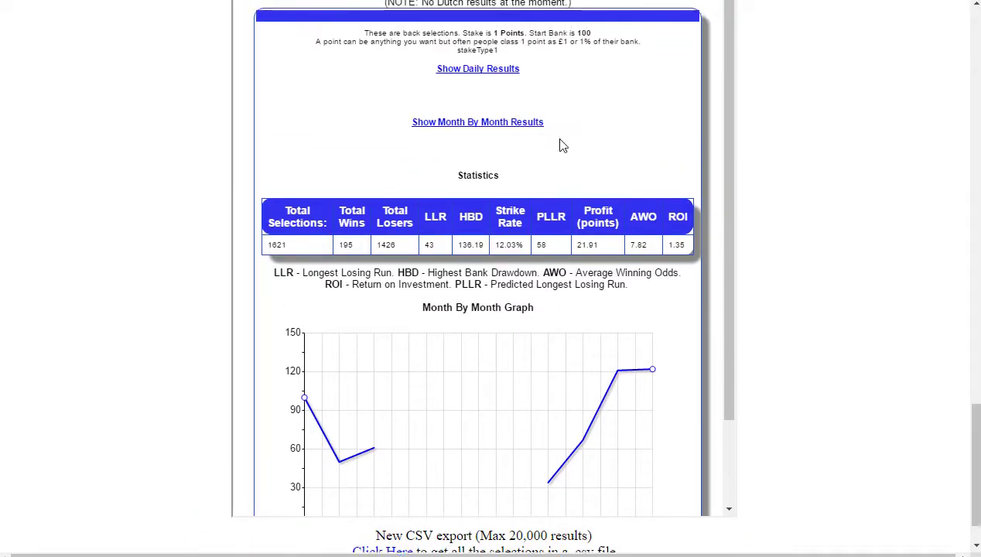
click(515, 123)
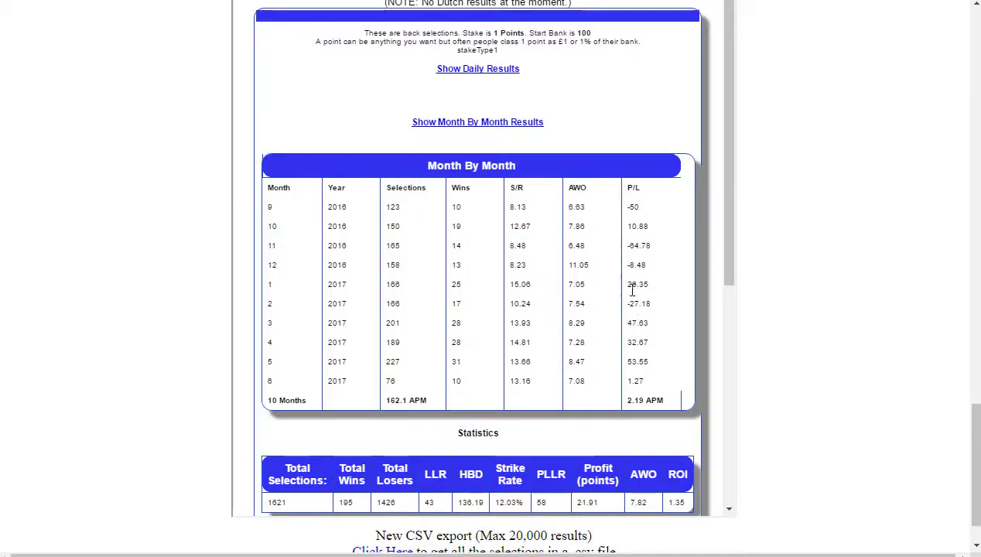
Step: Examine the active filters and the race cards for the 2.0 AOR difference
drag(975, 402, 931, 51)
scroll(931, 51, up, 2)
scroll(915, 85, down, 4)
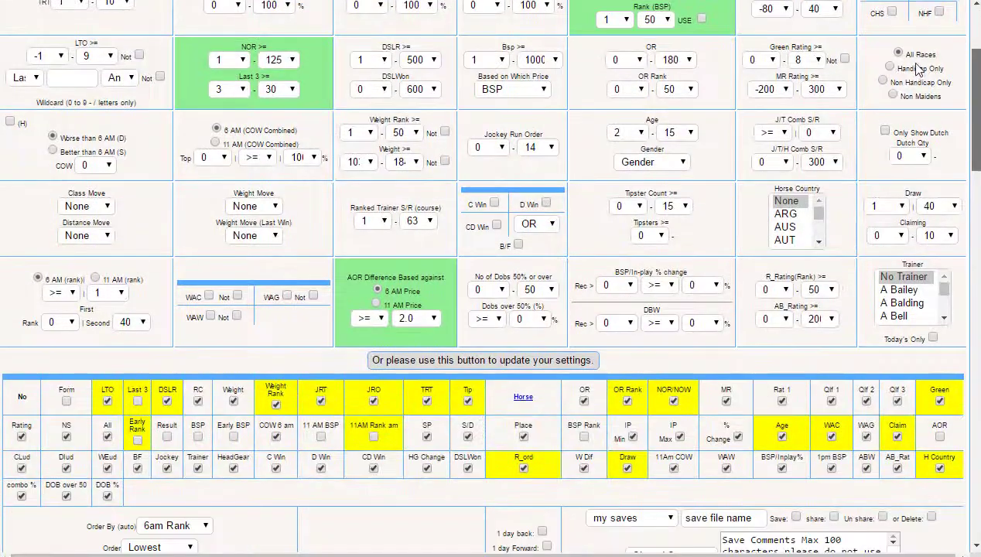
scroll(915, 85, down, 1)
scroll(913, 104, up, 1)
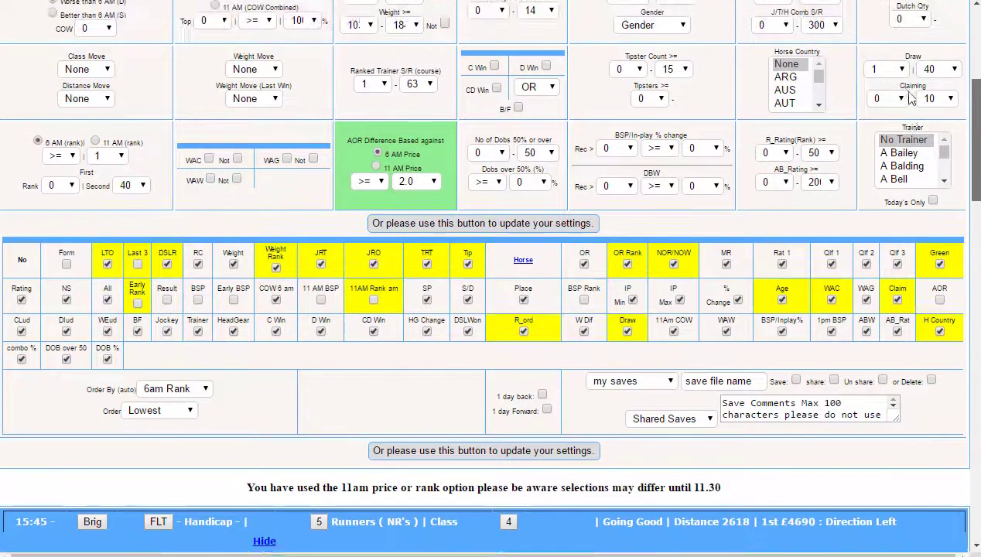
scroll(906, 140, down, 3)
scroll(897, 166, down, 2)
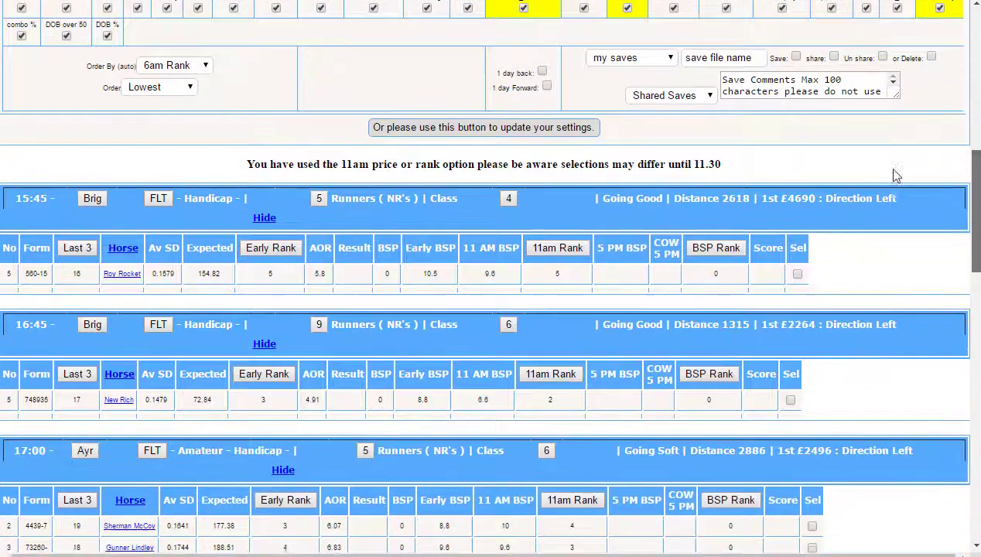
Step: Base the AOR difference on the 11 AM price and update the settings
scroll(888, 191, up, 6)
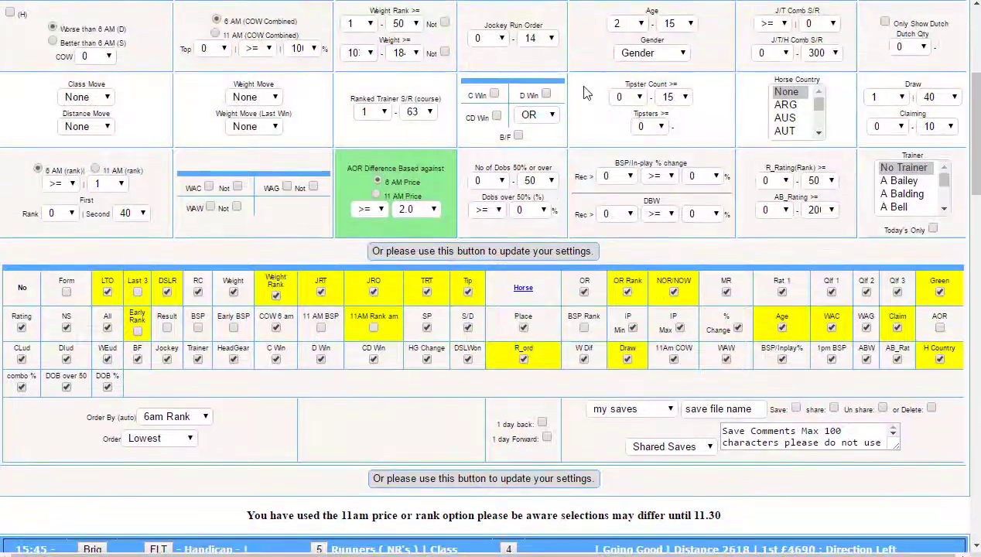
click(376, 194)
click(475, 480)
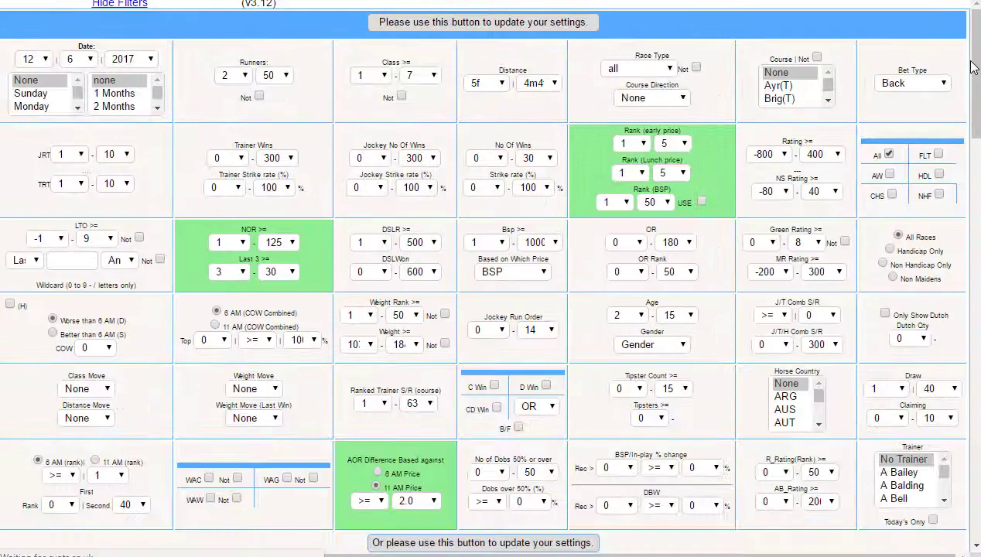
Step: Check the historical statistics for the 11 AM price basis and show its month by month results
drag(974, 68, 980, 476)
scroll(980, 476, up, 1)
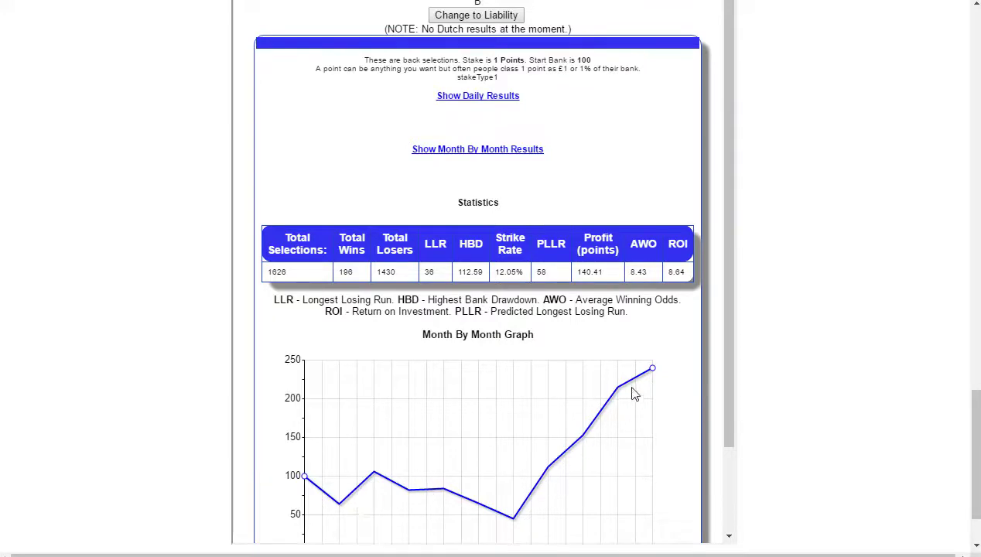
click(499, 150)
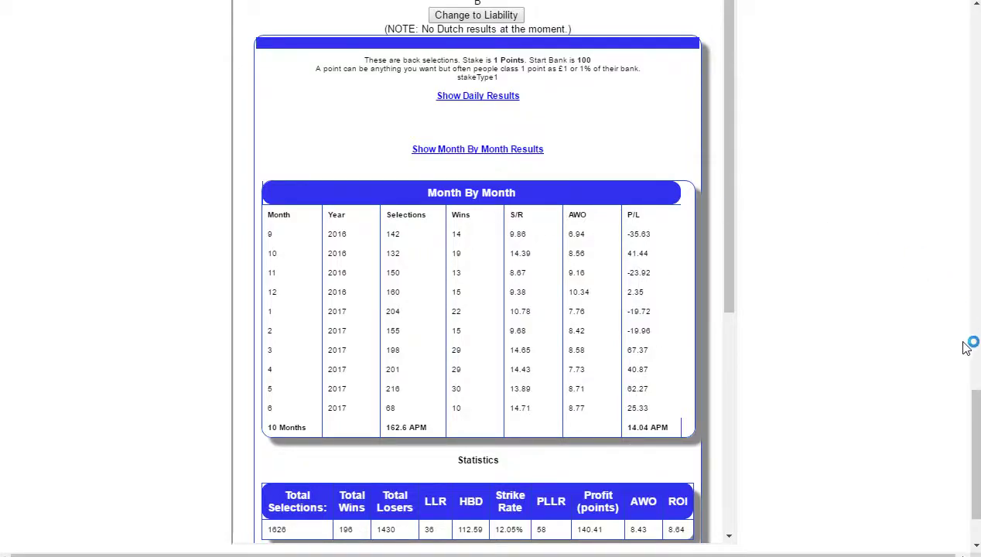
Step: Review the active filter settings and the horses selected in the race cards using the 11 AM price basis
scroll(977, 352, up, 3)
drag(977, 352, 943, 128)
scroll(564, 300, up, 1)
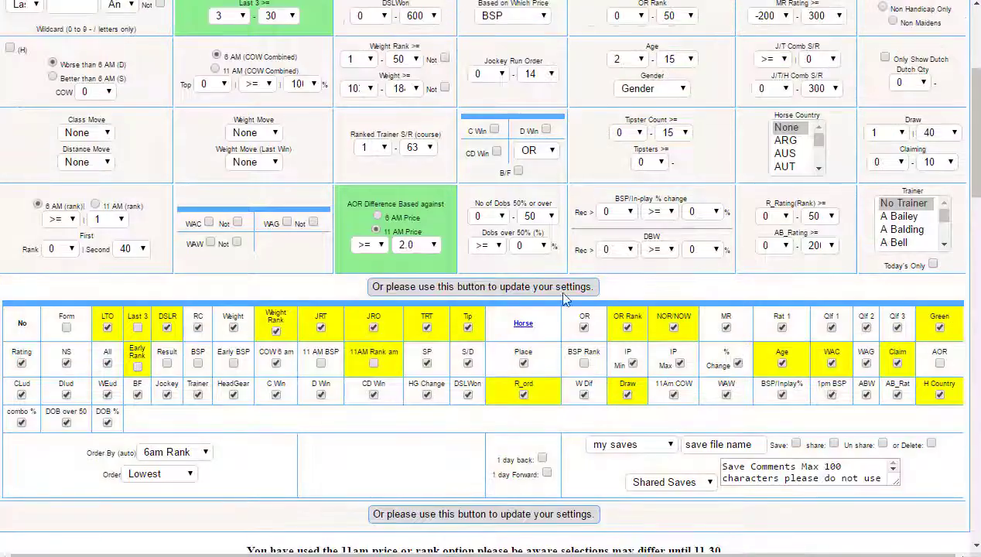
drag(977, 181, 977, 290)
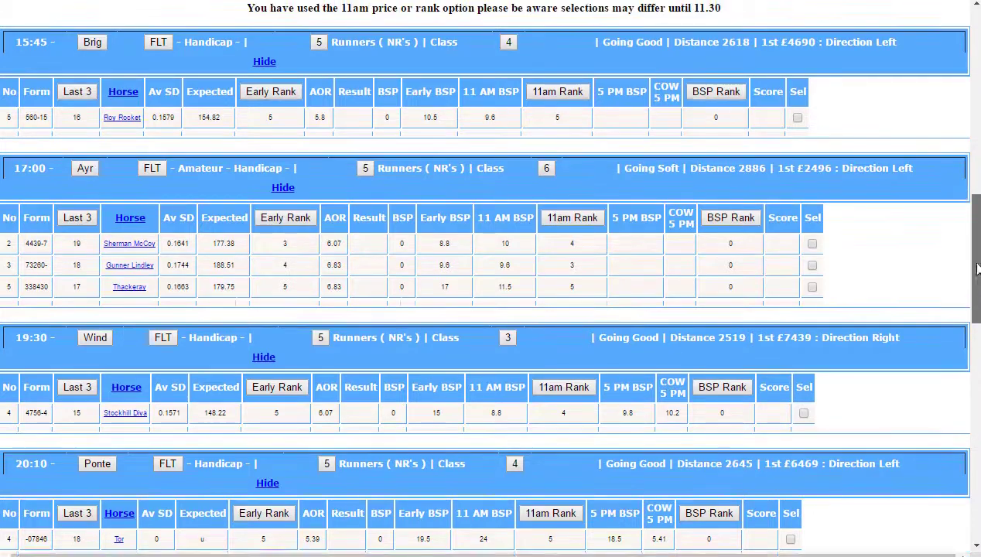
drag(977, 305, 946, 134)
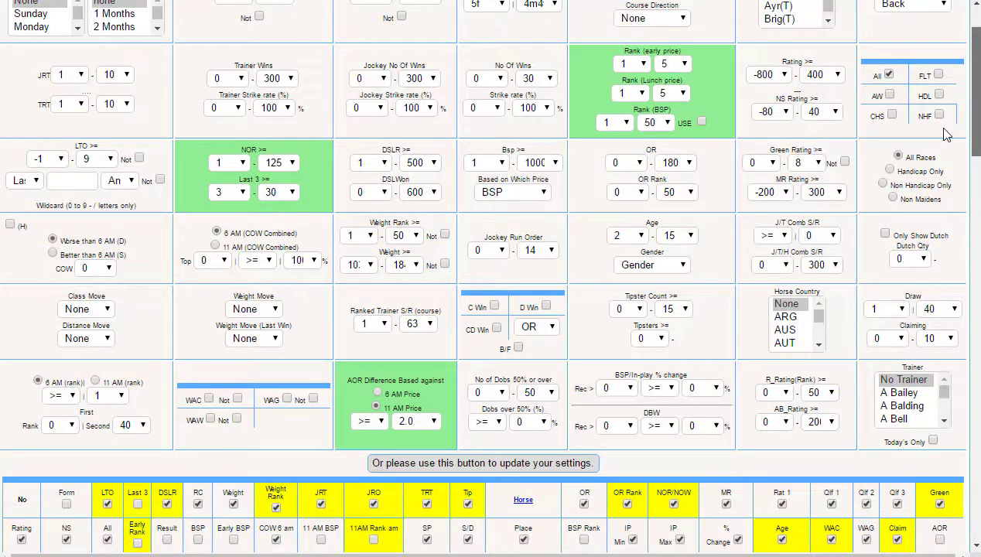
drag(946, 134, 921, 101)
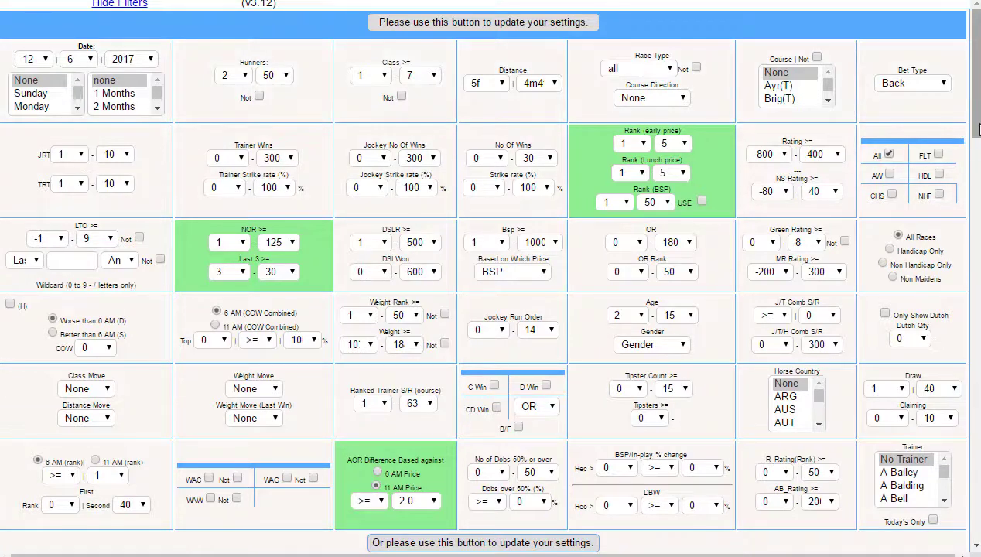
drag(976, 116, 976, 115)
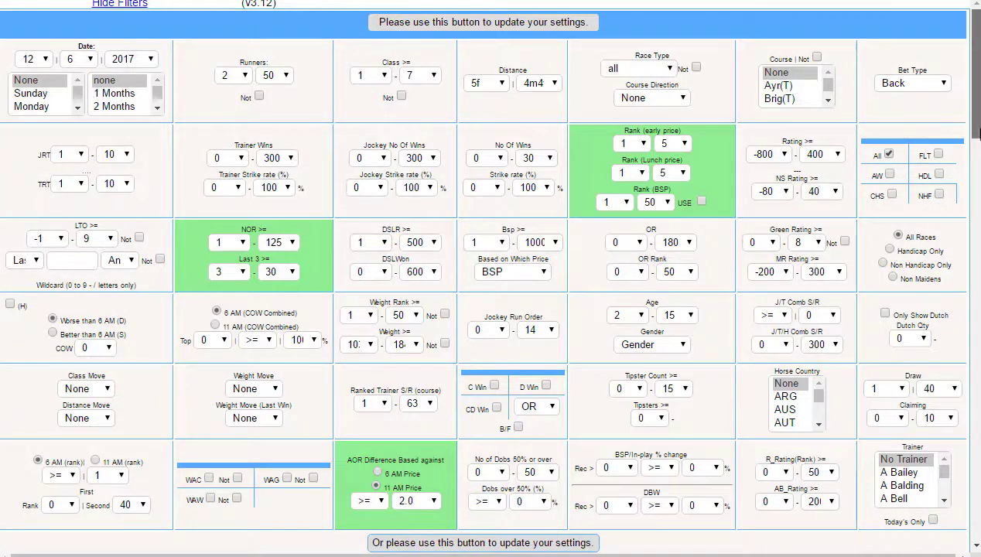
drag(975, 147, 972, 260)
scroll(286, 334, up, 2)
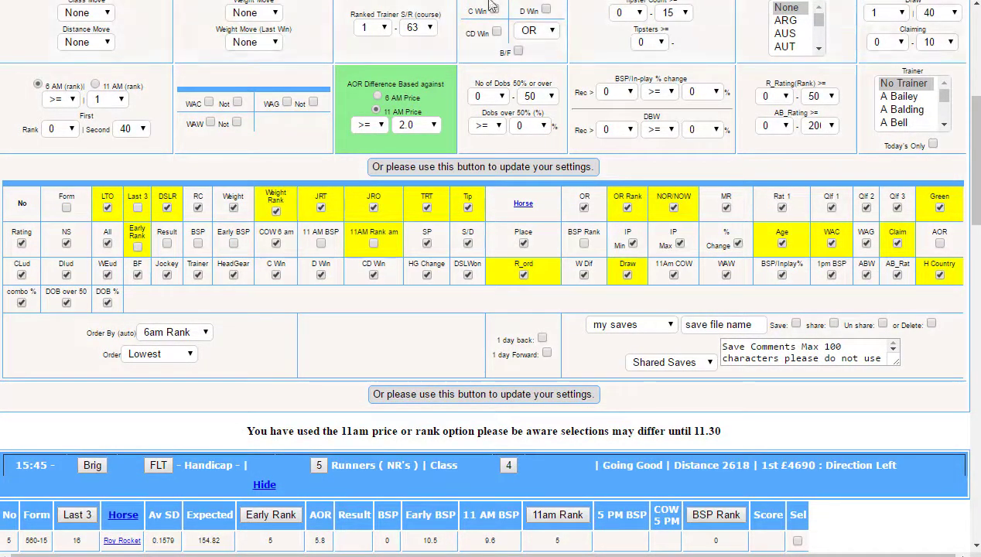
drag(975, 182, 977, 161)
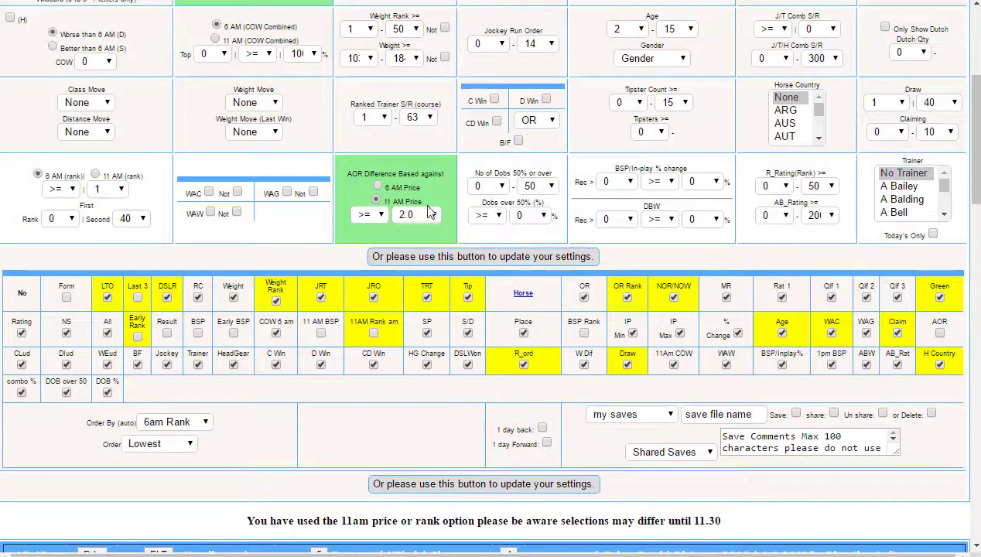
drag(967, 177, 975, 243)
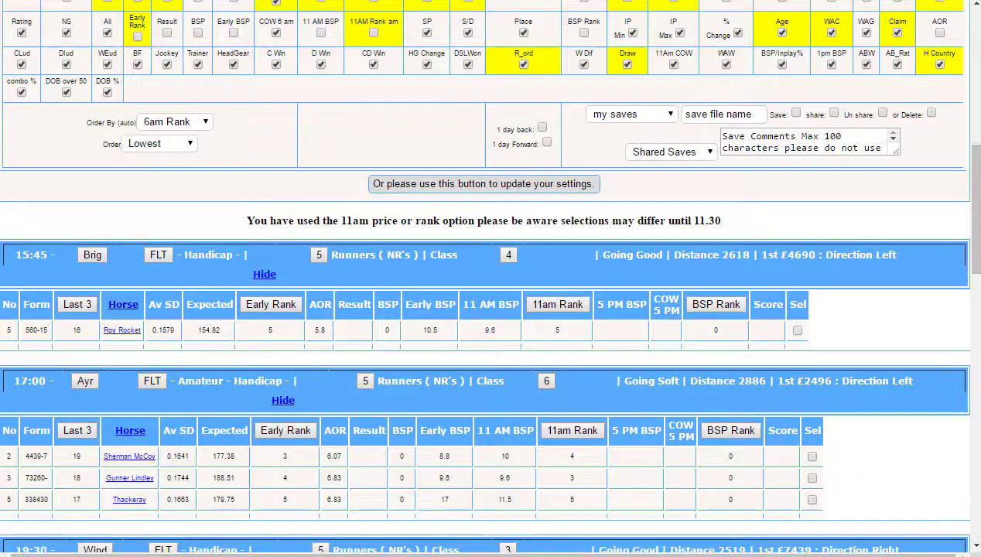